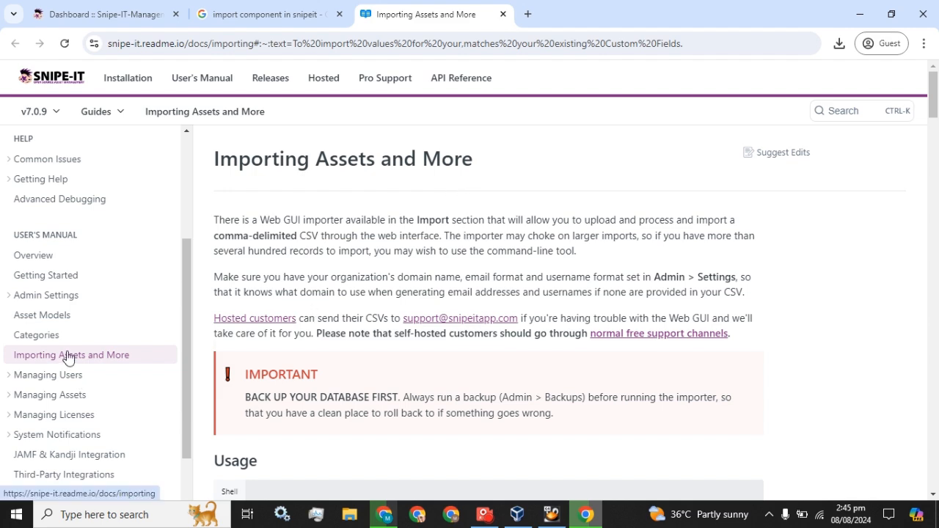
Step: Download the sample licenses import CSV from the Importing Assets and More page and open the saved sample-licenses file
scroll(275, 366, down, 12)
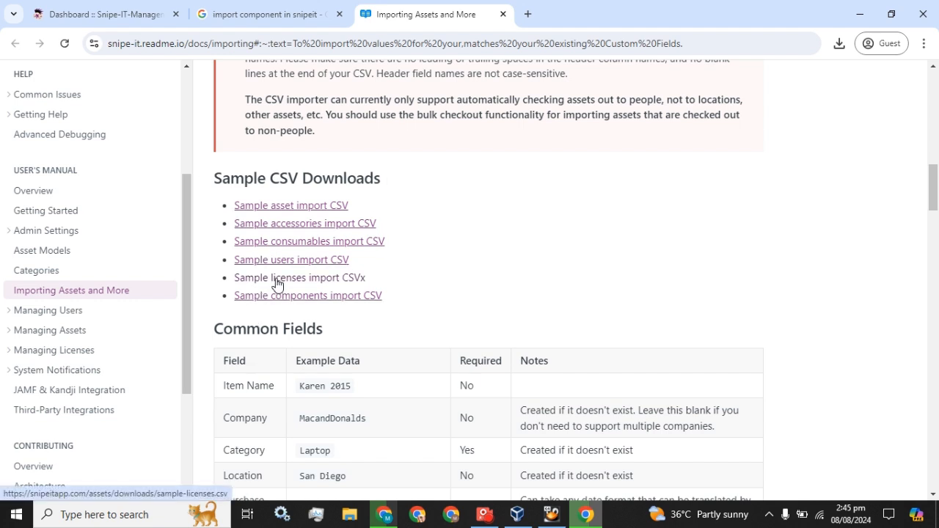
click(276, 284)
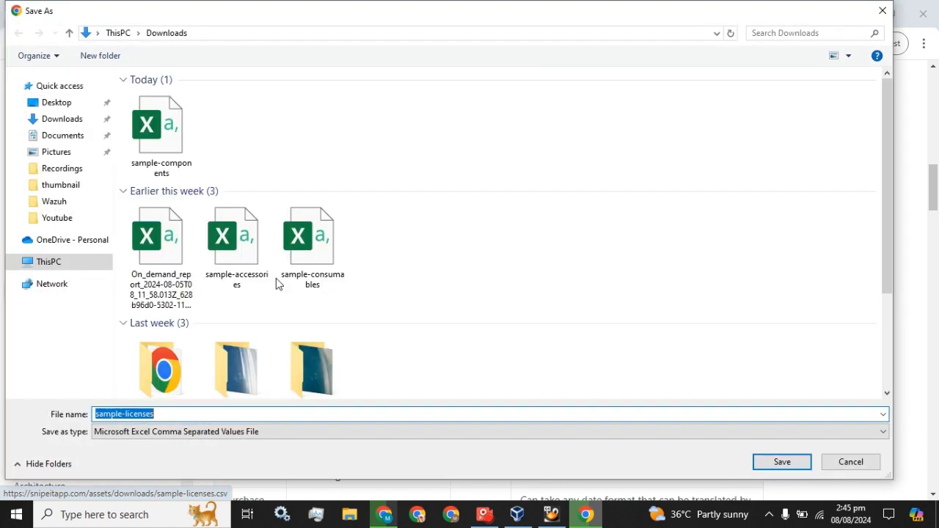
click(776, 459)
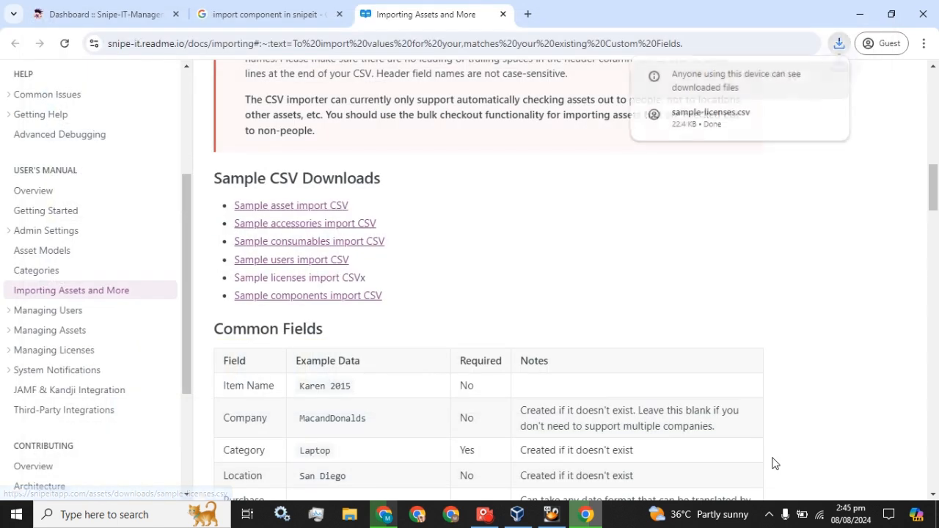
click(710, 117)
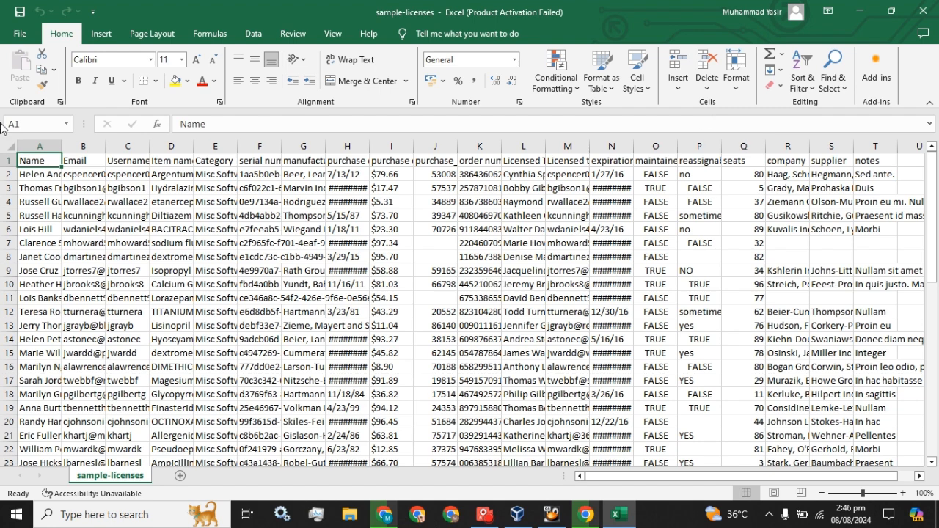
Step: Dismiss the Office activation notice and widen the Name, Email, Username and Item name columns to show their contents
drag(64, 141, 116, 141)
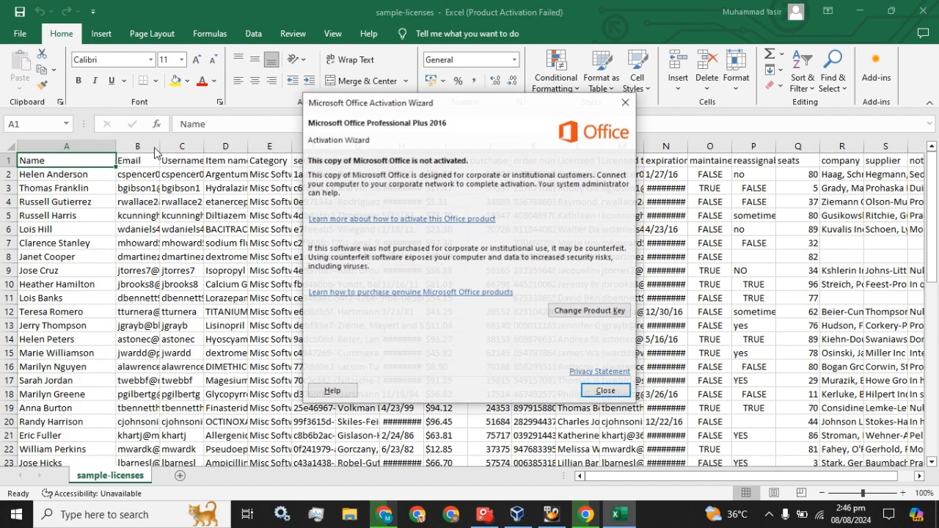
click(606, 391)
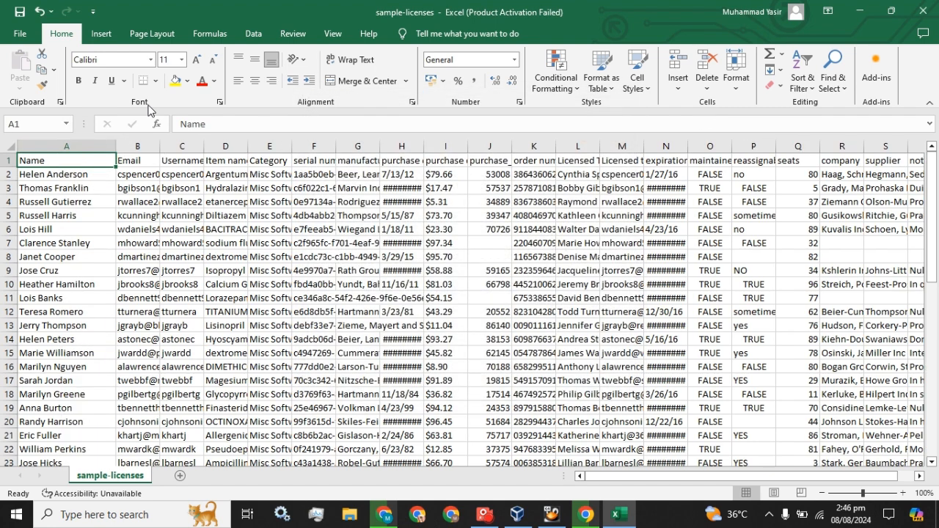
double_click(159, 144)
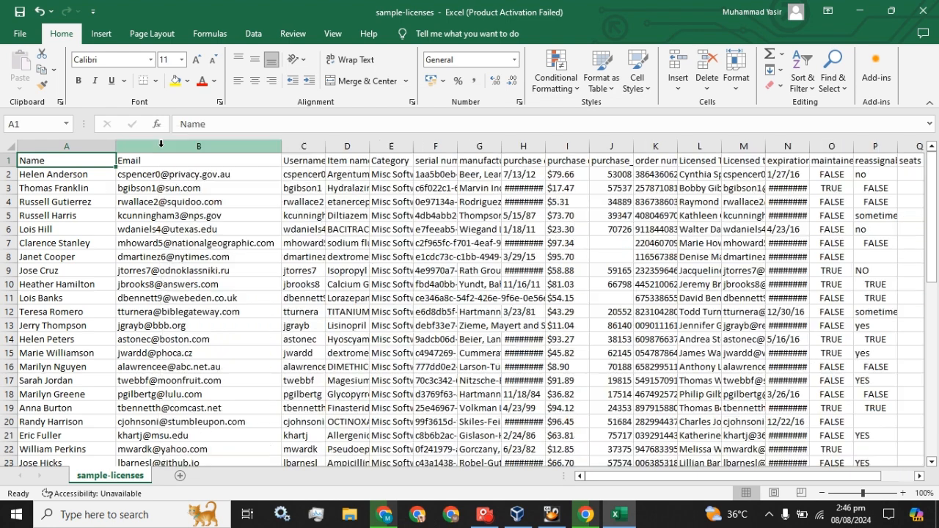
double_click(324, 145)
double_click(392, 146)
Step: Examine the header fields from Category through notes and look over the license rows down to the end of the data
drag(715, 477, 766, 477)
mouse_move(666, 475)
mouse_down()
mouse_move(632, 476)
mouse_move(669, 475)
mouse_up()
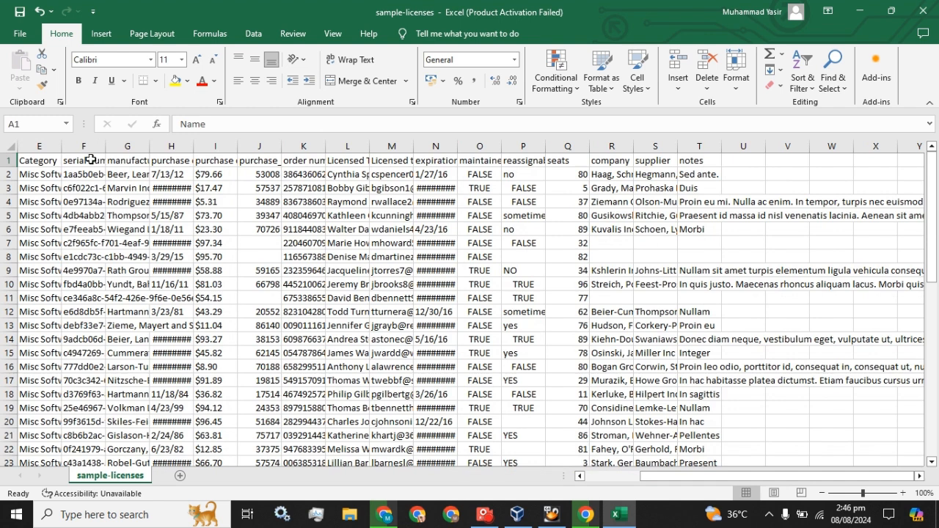
click(37, 160)
click(84, 159)
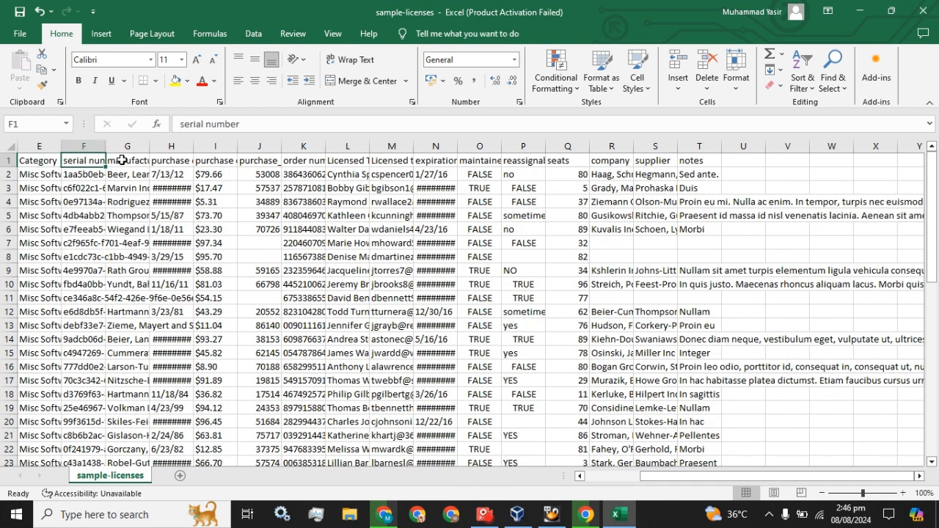
click(123, 160)
click(173, 160)
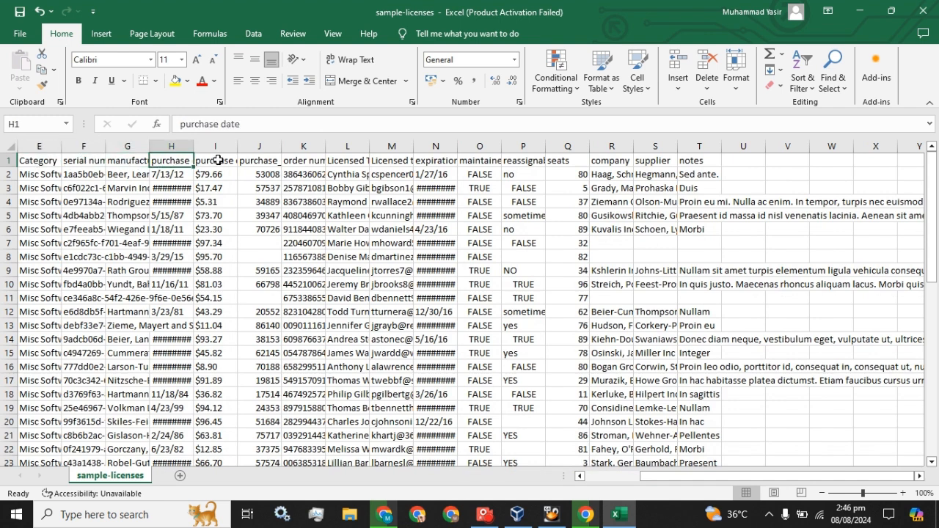
click(217, 160)
click(254, 160)
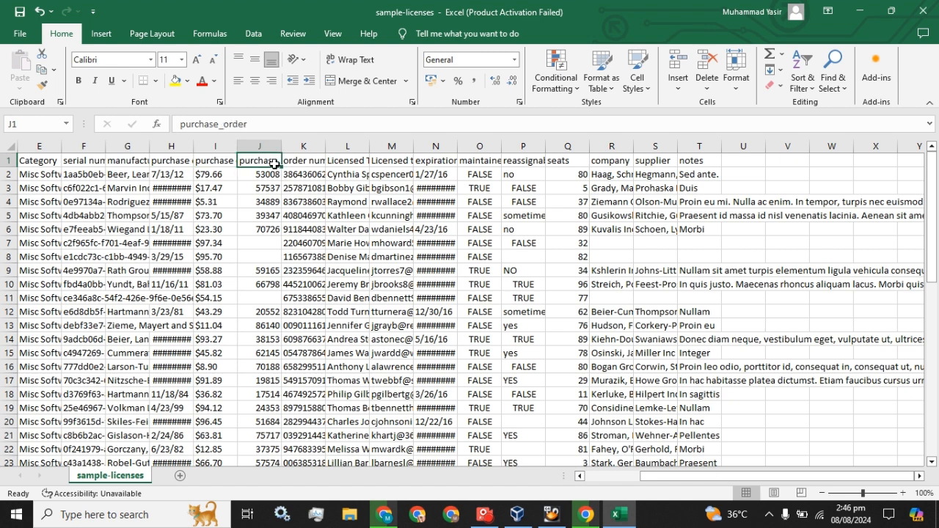
click(306, 160)
click(352, 160)
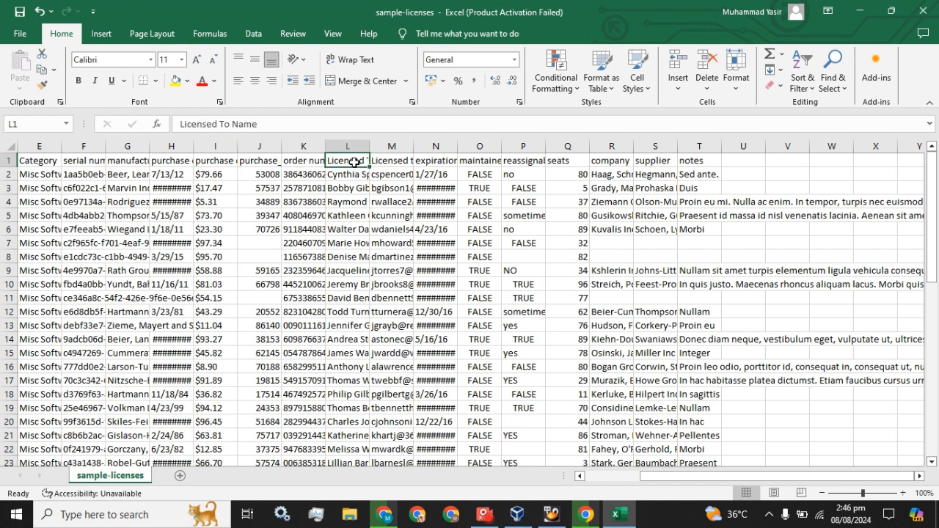
click(390, 162)
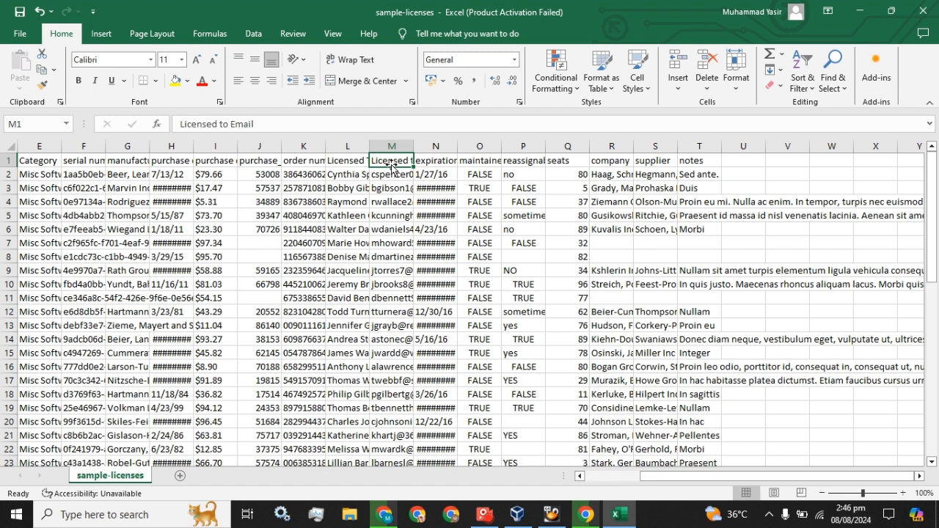
click(437, 161)
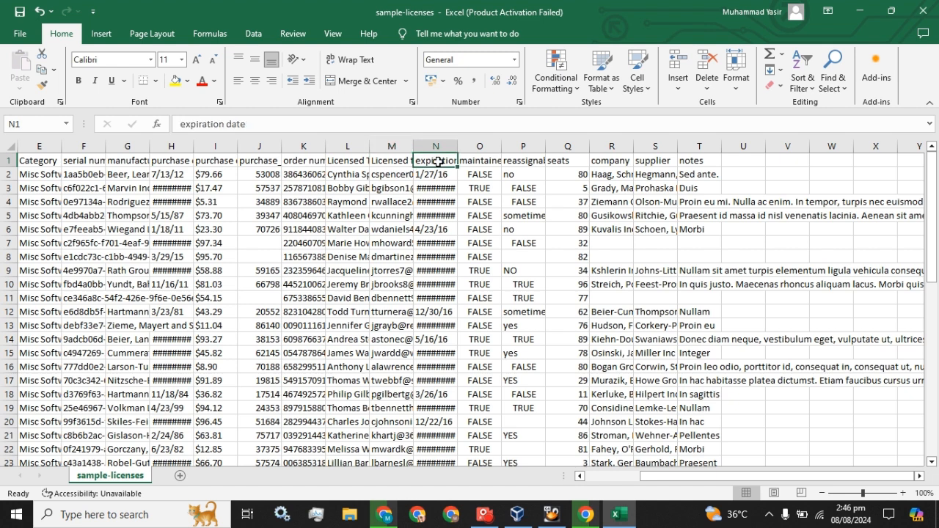
click(485, 161)
click(532, 168)
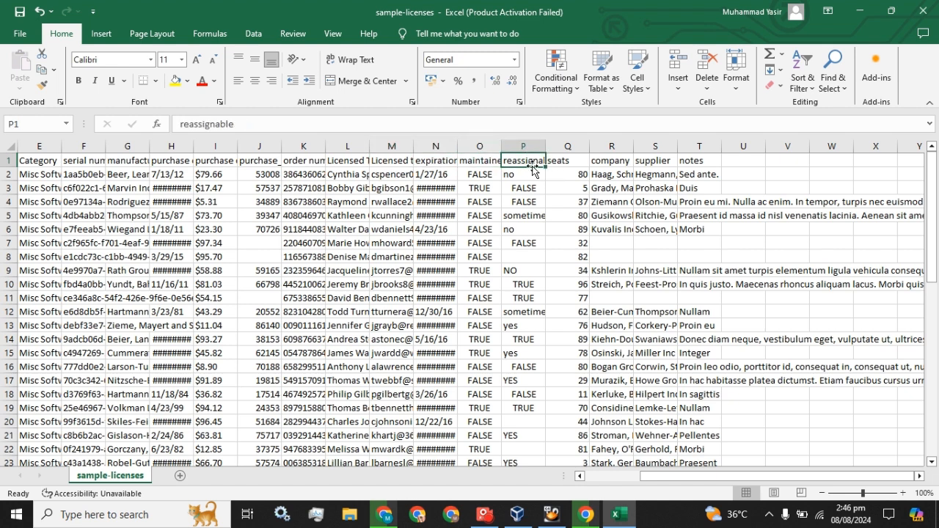
click(568, 166)
click(619, 164)
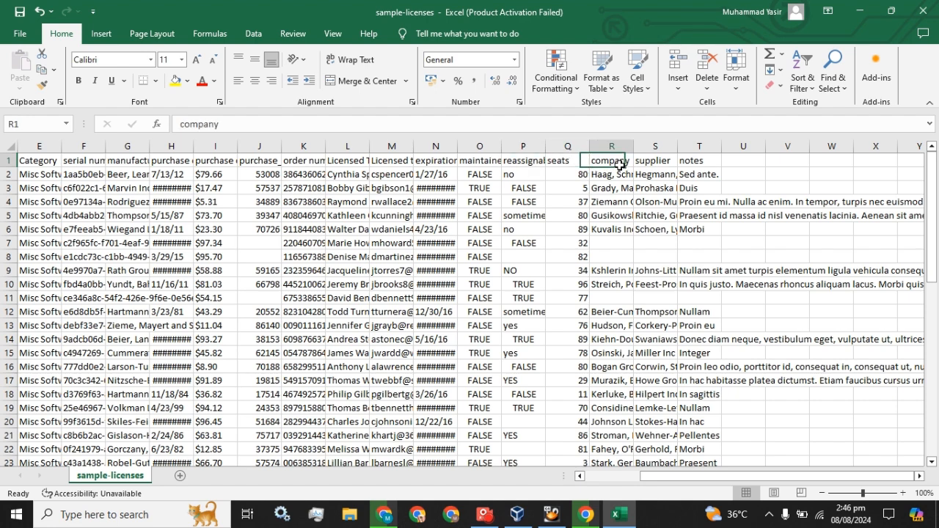
click(667, 160)
click(707, 161)
scroll(439, 255, down, 3)
scroll(439, 256, down, 15)
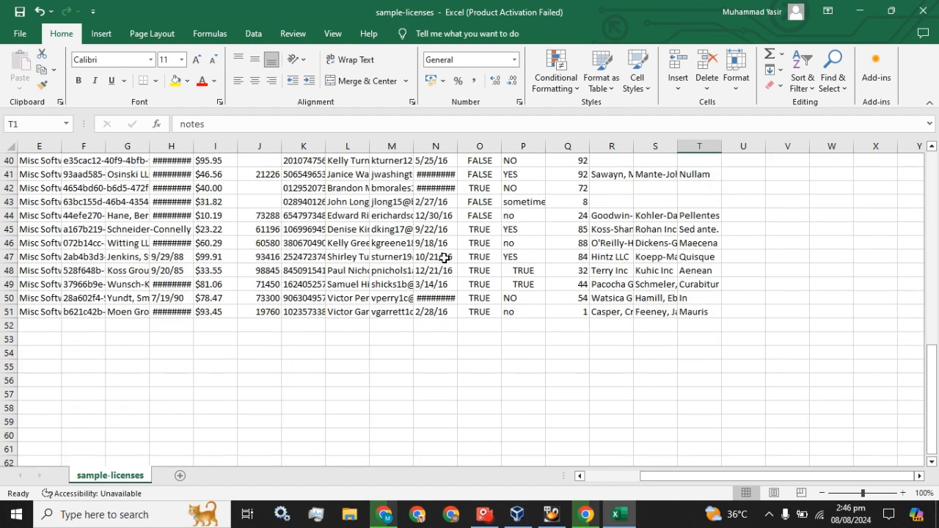
drag(666, 475, 264, 460)
scroll(184, 362, up, 19)
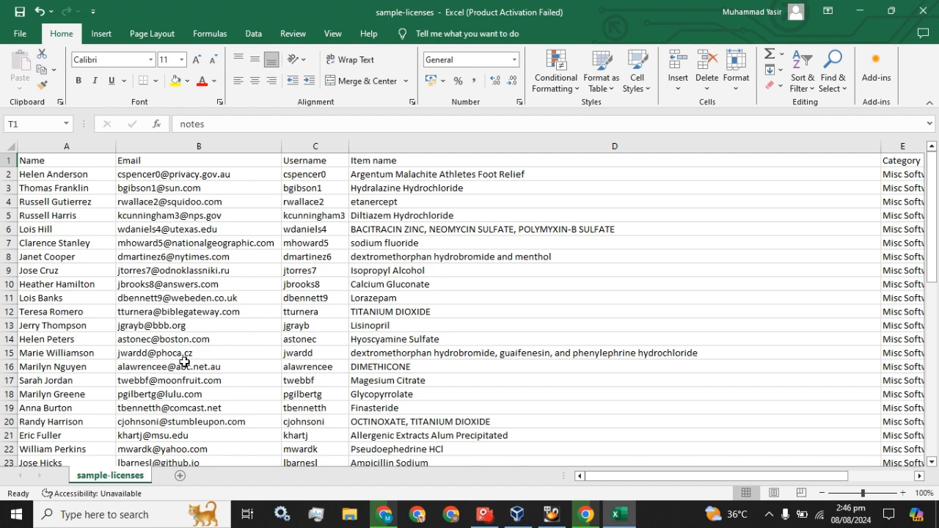
Step: Close the sample-licenses workbook without saving the changes
click(923, 11)
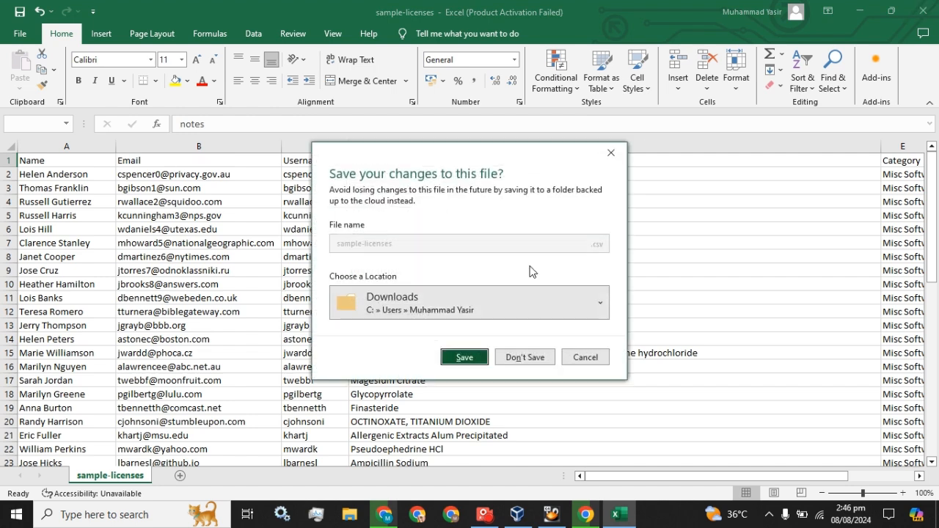
click(473, 361)
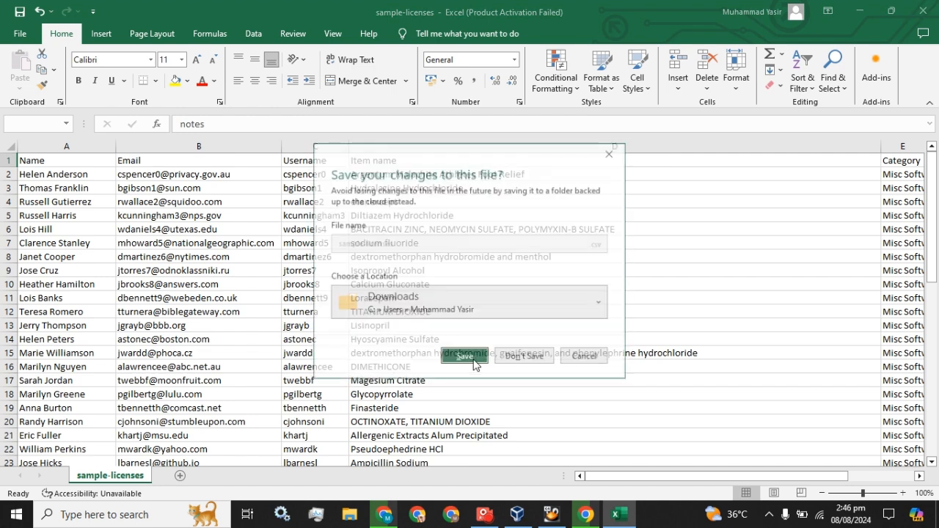
click(585, 356)
click(922, 11)
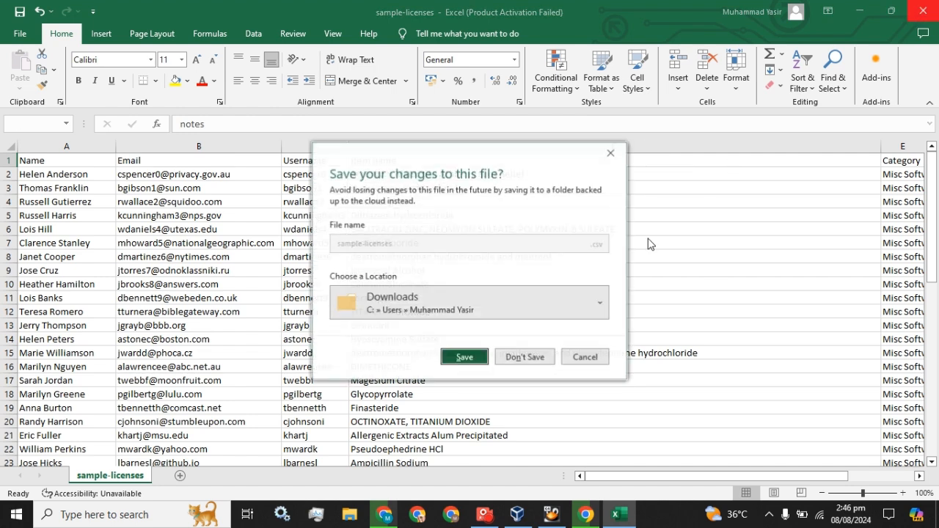
click(529, 357)
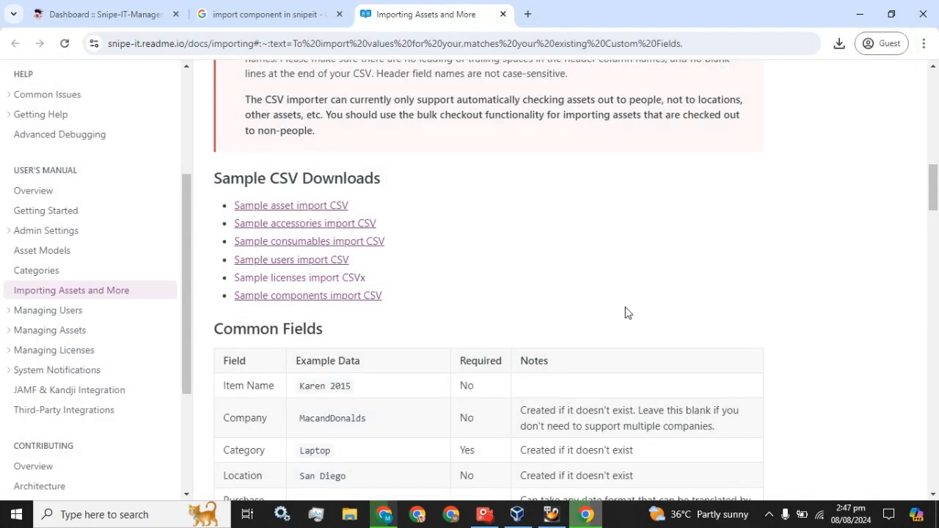
Step: Switch to Snipe-IT, open the software licenses list, and review the blank license creation form before cancelling it
click(158, 14)
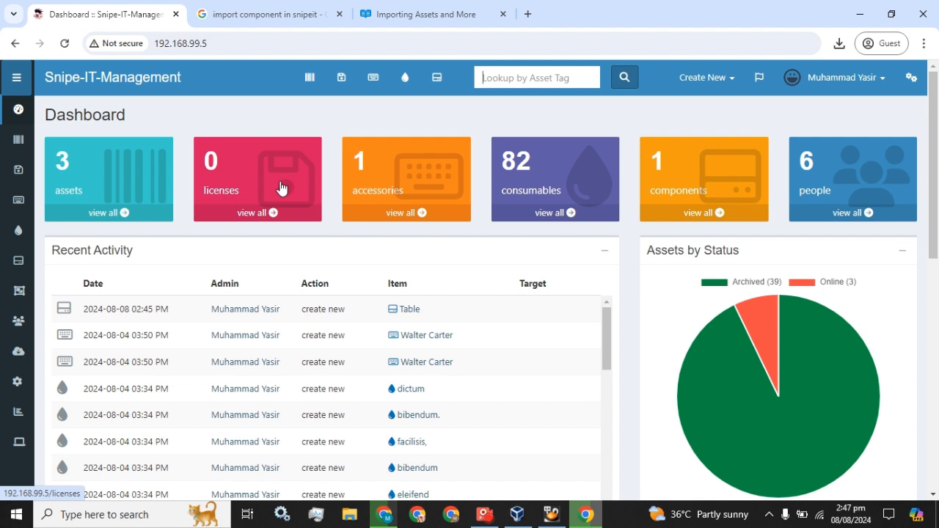
click(257, 180)
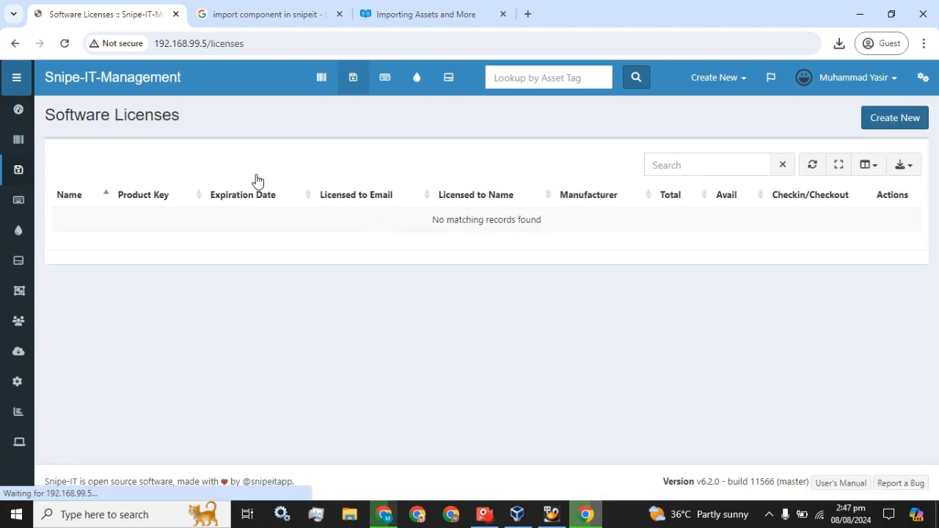
click(885, 119)
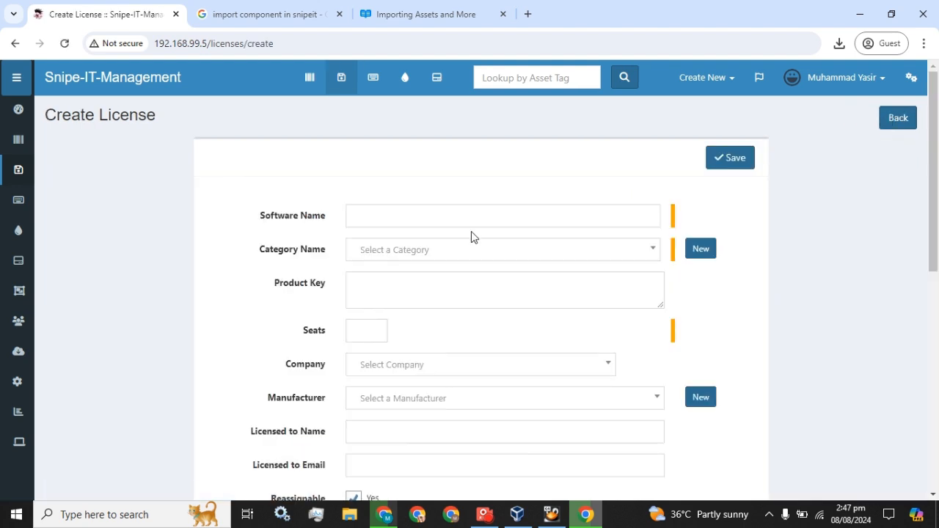
scroll(369, 234, down, 6)
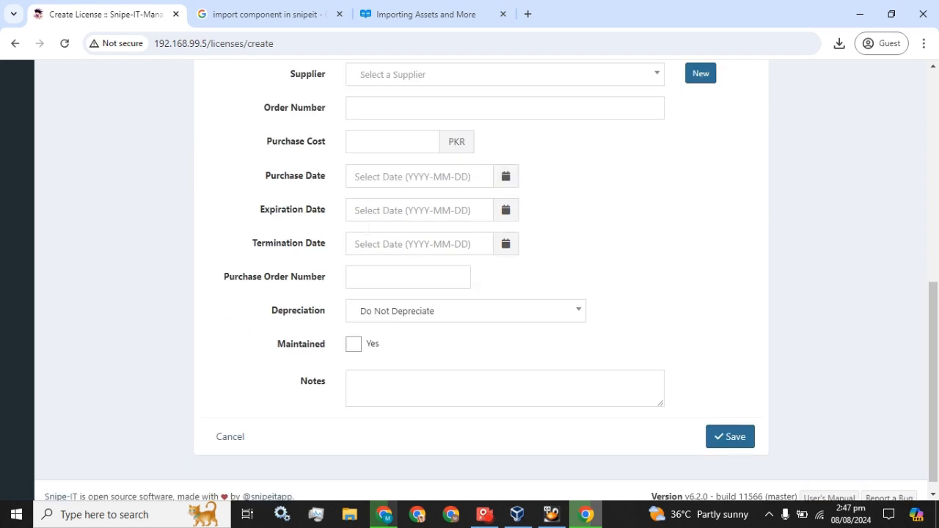
click(233, 428)
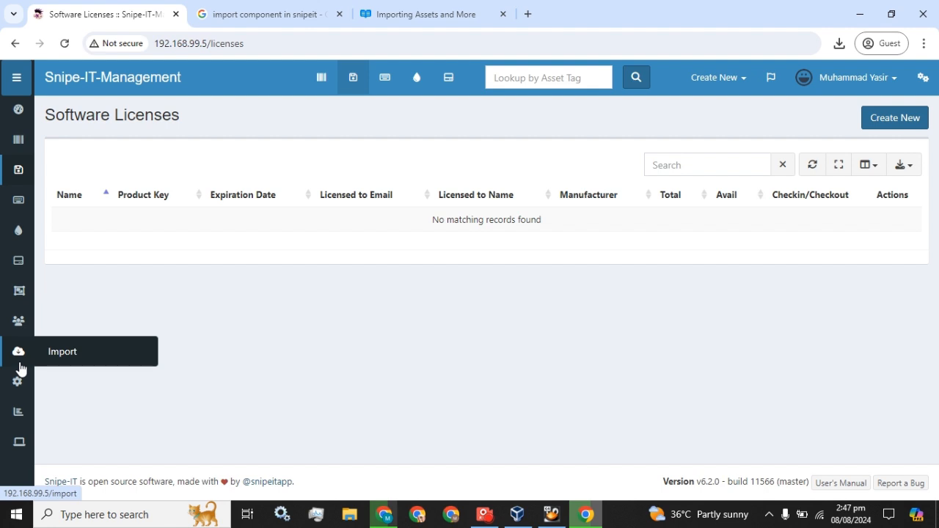
Step: Upload the sample-licenses CSV file to the Import page
click(62, 354)
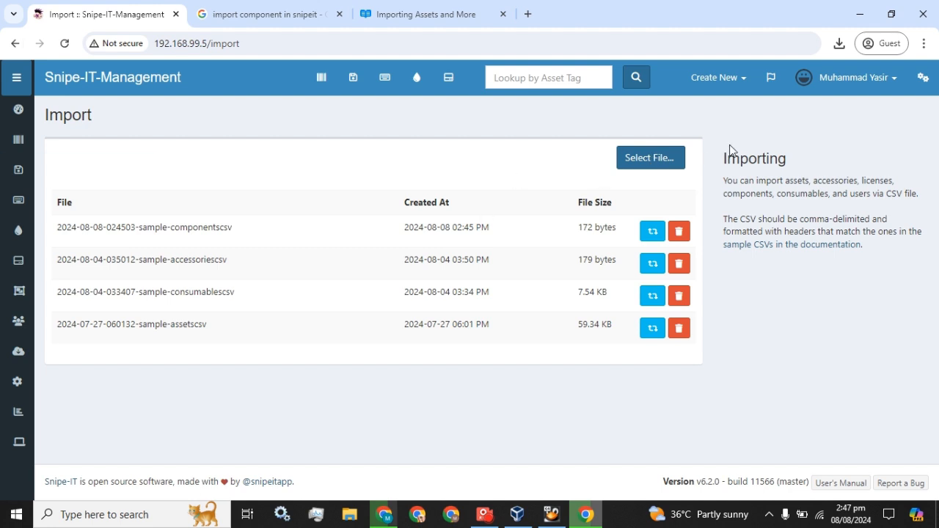
click(651, 160)
click(160, 143)
click(781, 461)
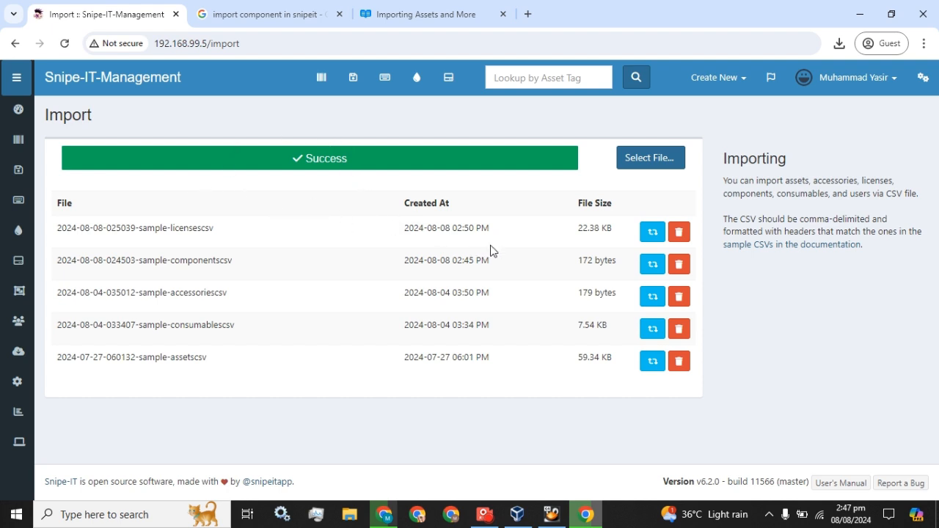
Step: Process the uploaded sample-licenses file with the import type Licenses, keeping the suggested field mapping
click(653, 235)
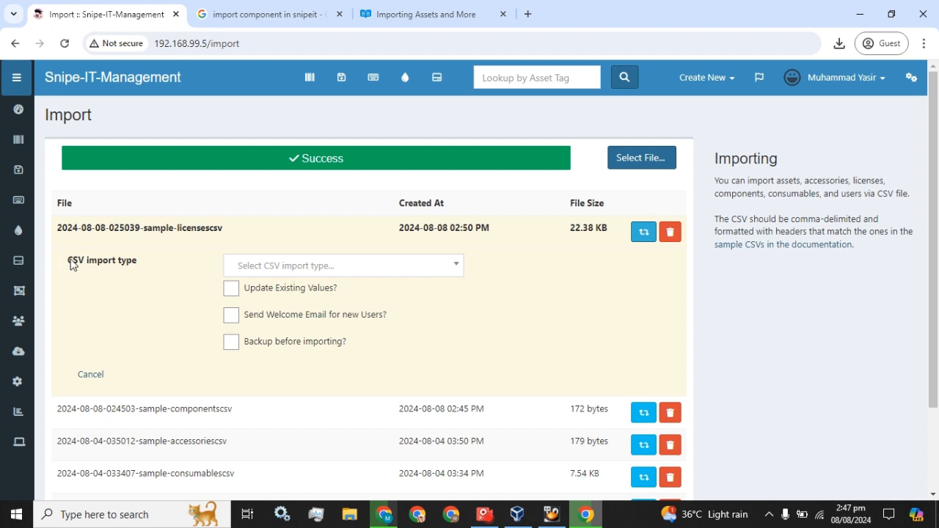
click(344, 271)
click(271, 374)
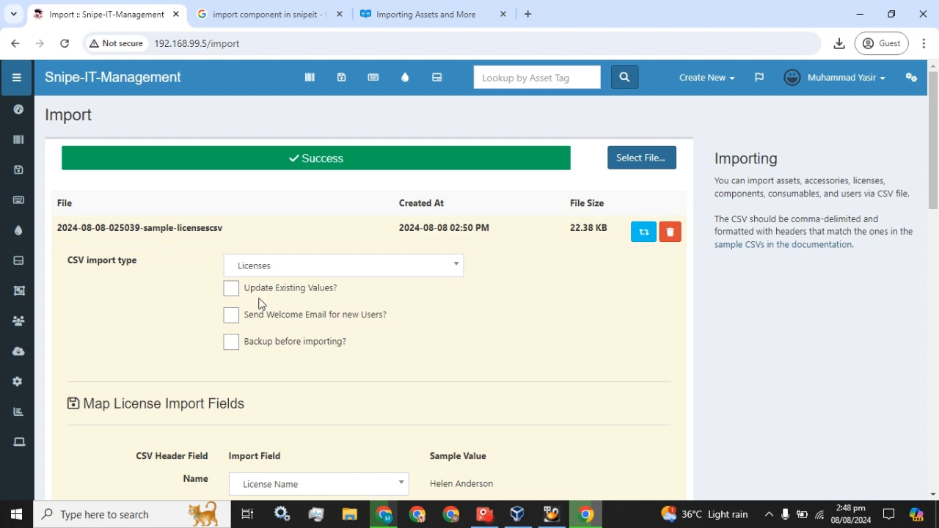
scroll(325, 303, down, 15)
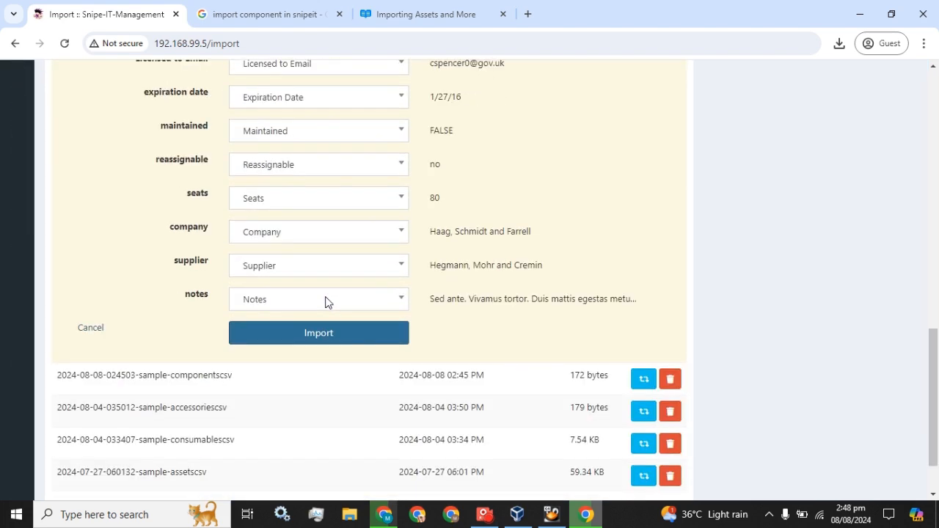
click(328, 270)
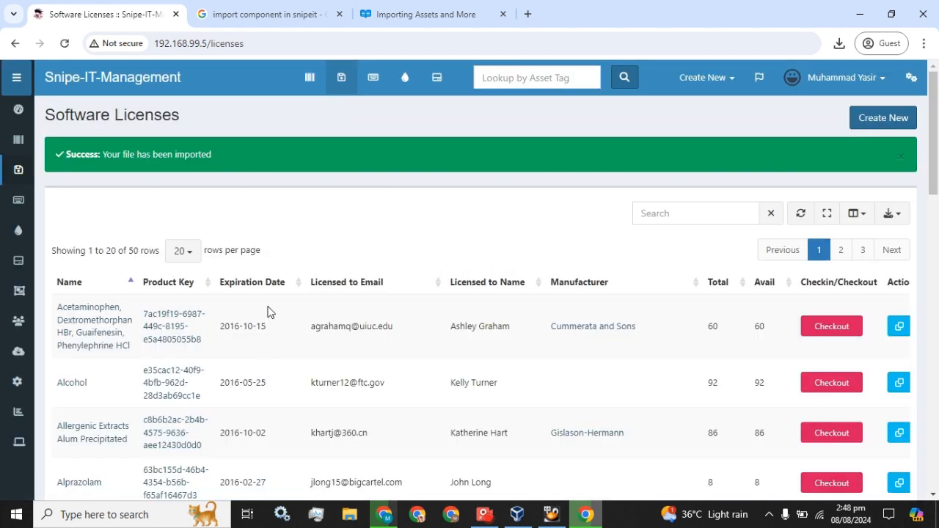
Step: Look through the imported software licenses list and return to the Importing Assets and More documentation
scroll(268, 312, down, 3)
scroll(268, 312, down, 15)
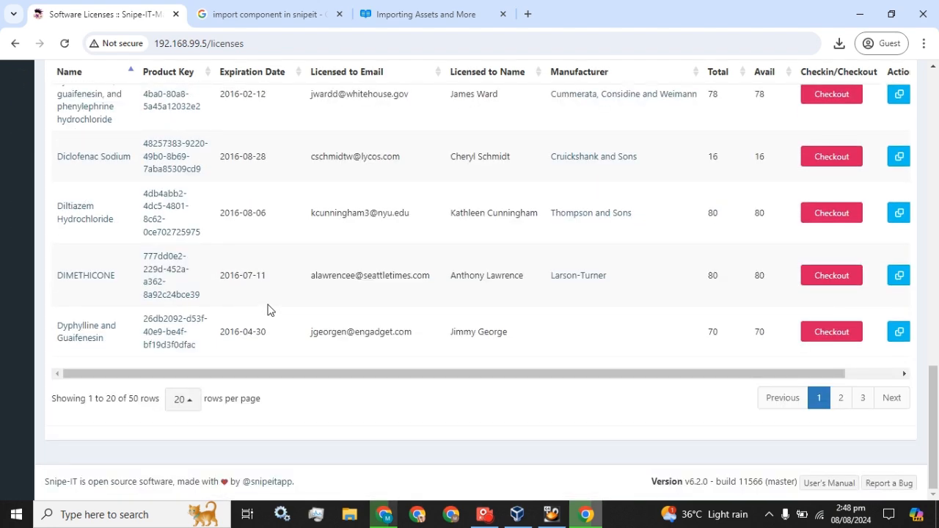
scroll(268, 311, up, 15)
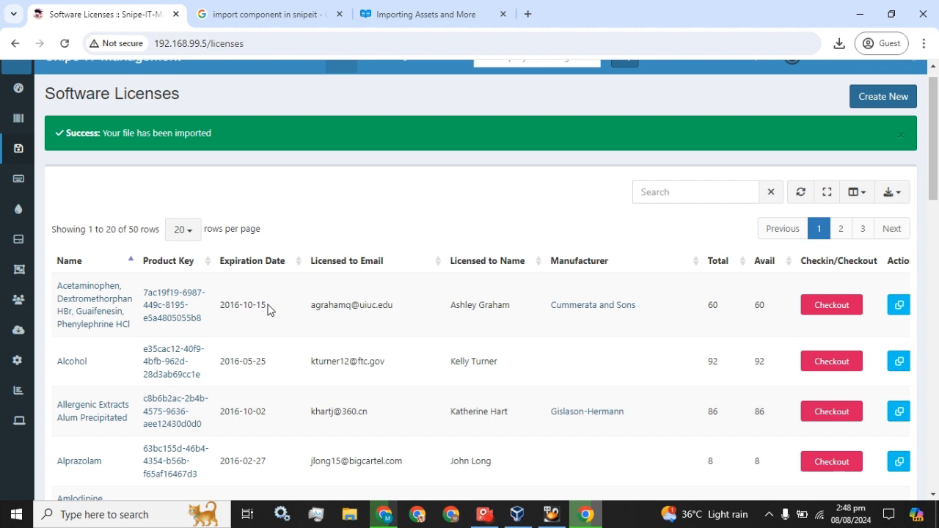
click(375, 14)
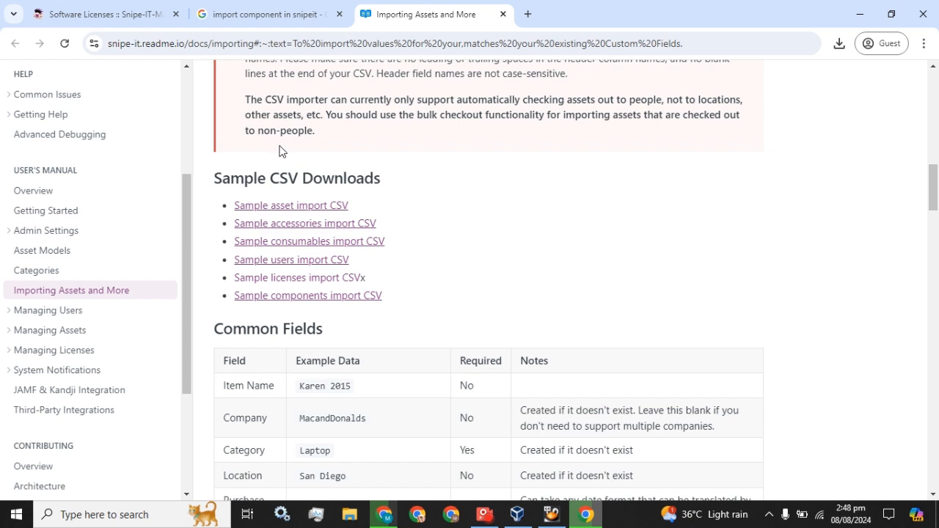